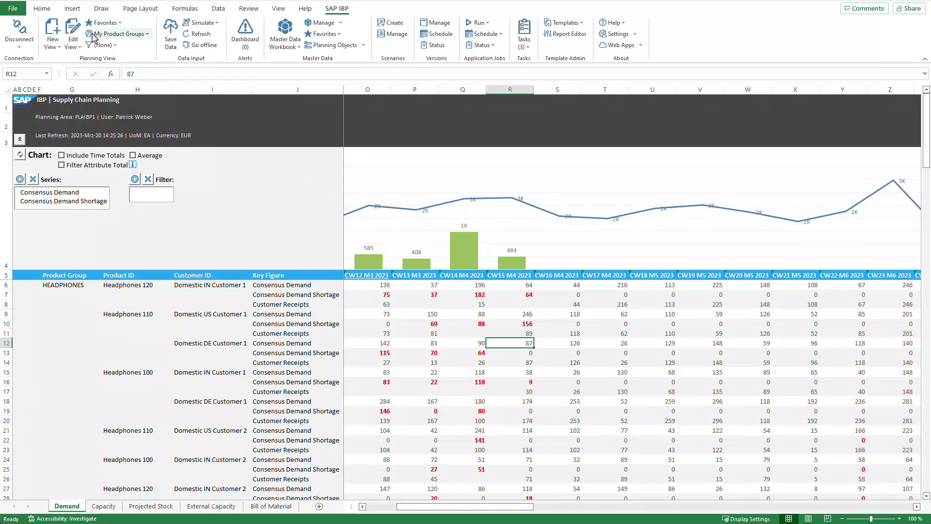
# - Review the workbook-wide view settings and saved workbook filters, leaving them unchanged
pyautogui.click(72, 29)
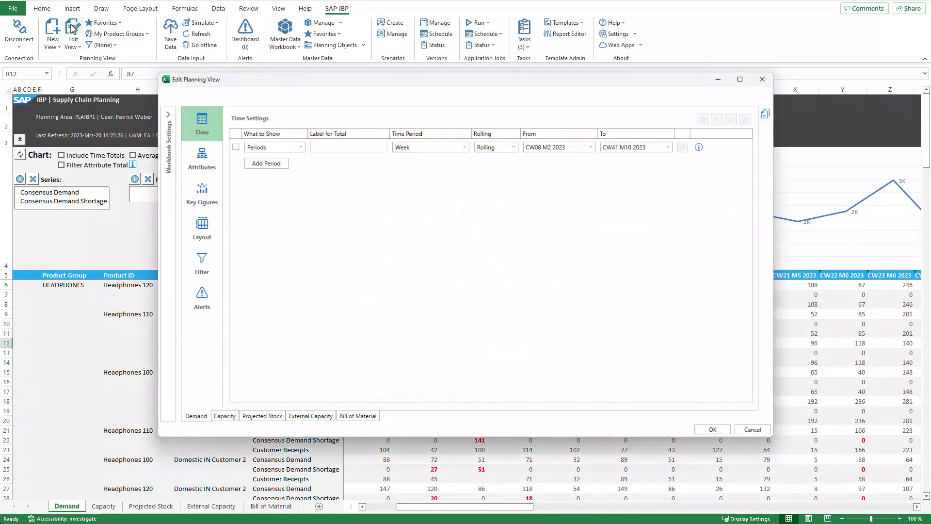
pyautogui.click(169, 115)
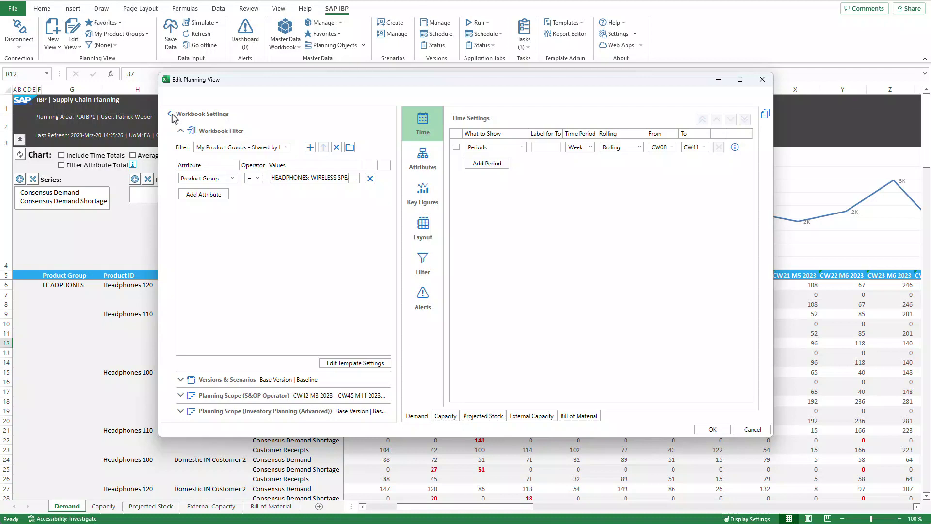
pyautogui.click(286, 147)
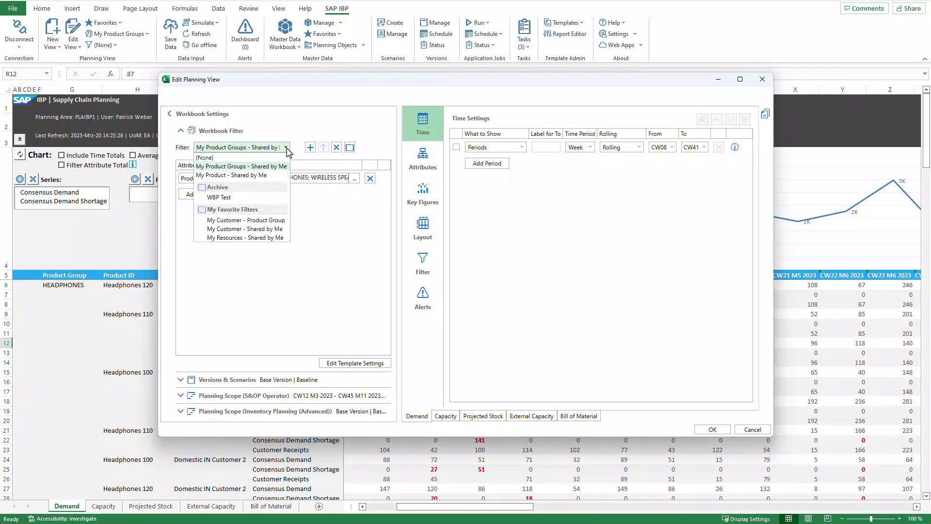
pyautogui.click(287, 150)
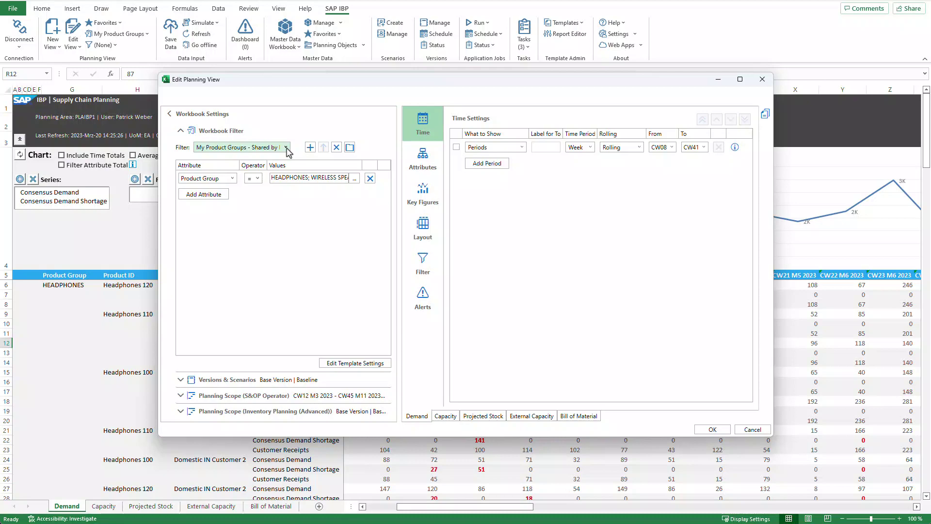
pyautogui.click(712, 429)
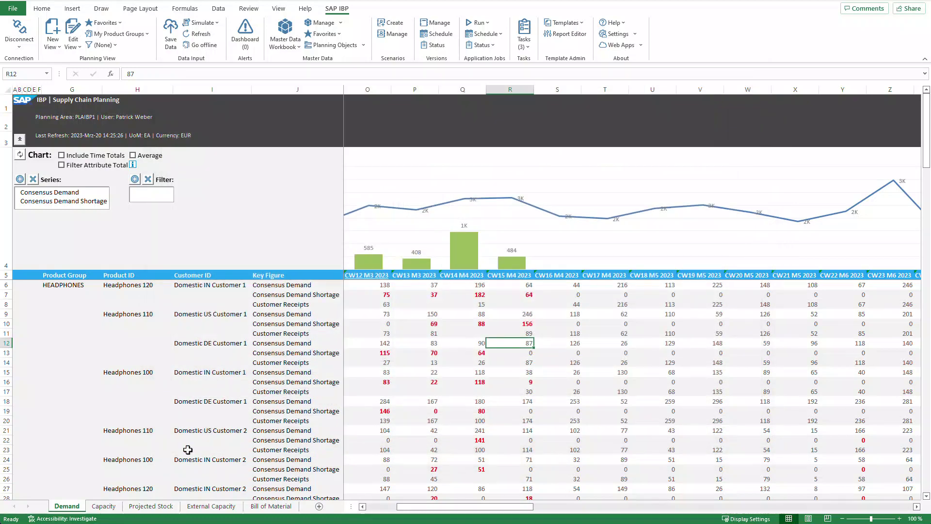
# - Refresh the Capacity sheet under Location Type = PLANT, excluding the workbook filter
pyautogui.click(104, 505)
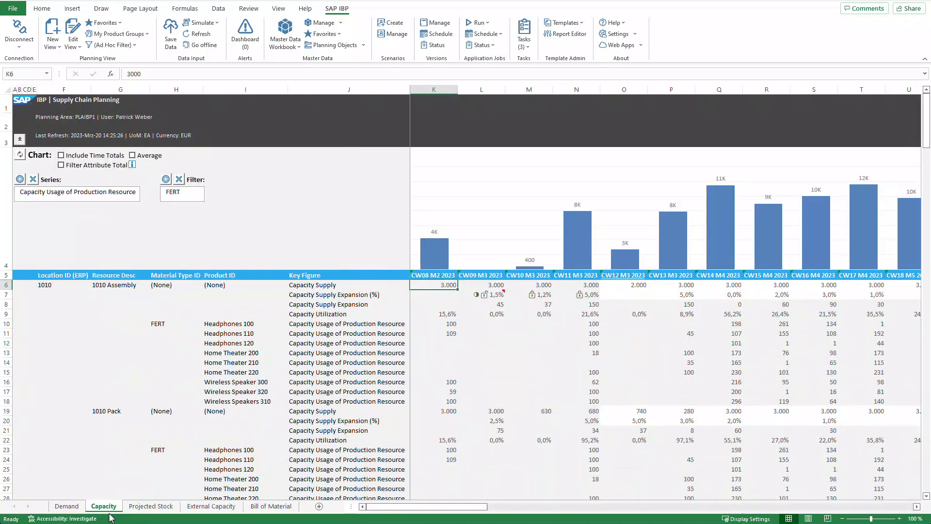
pyautogui.moveTo(235, 325); pyautogui.dragTo(233, 402)
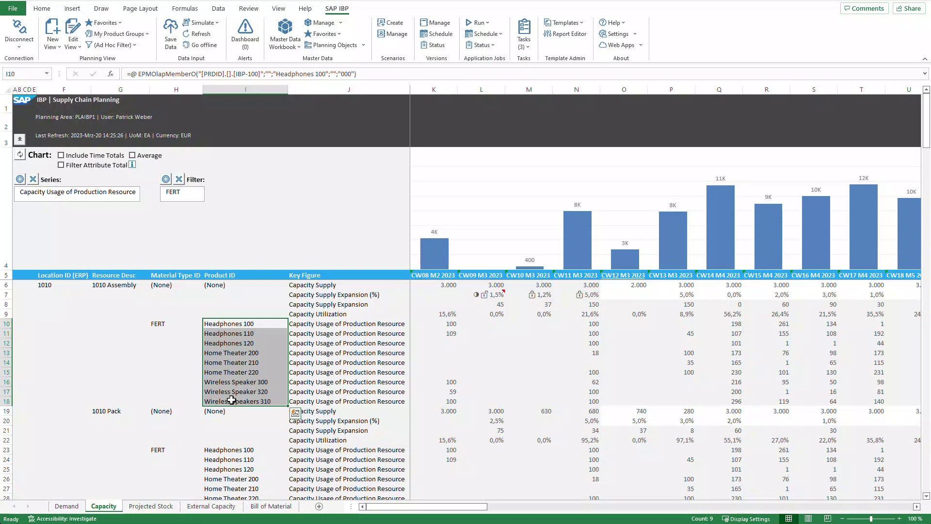
pyautogui.click(72, 29)
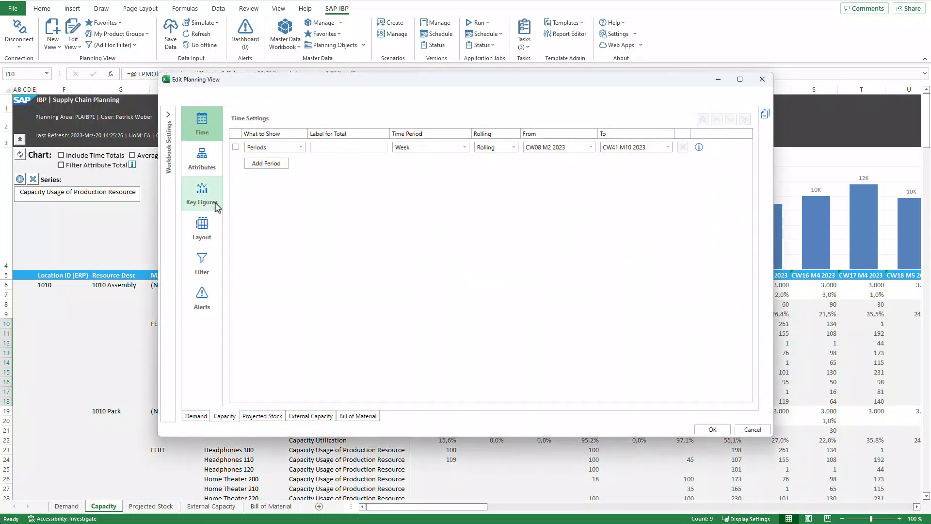
pyautogui.click(212, 261)
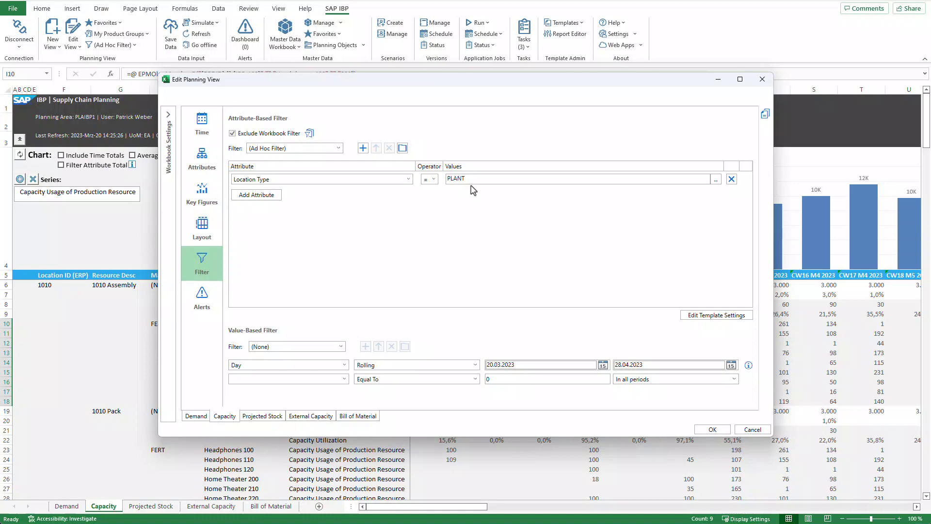
pyautogui.click(712, 430)
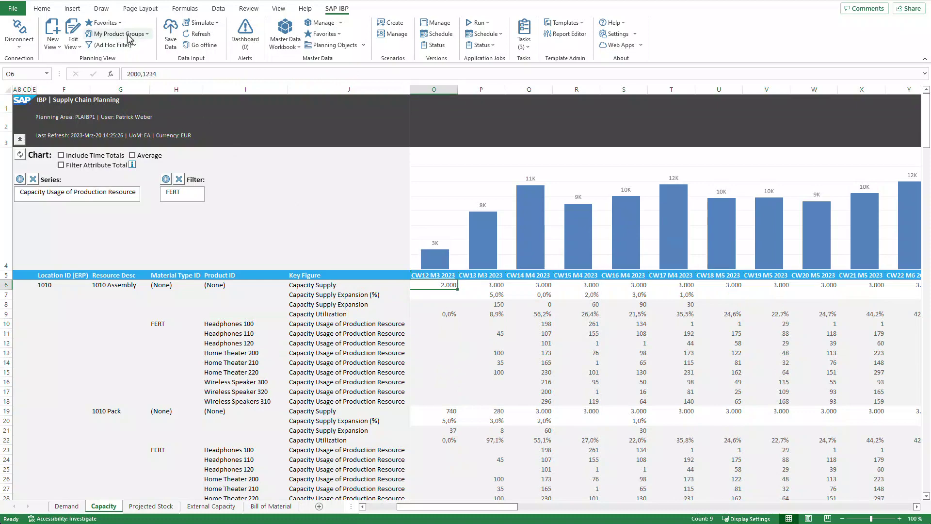
# - Check the My Product Groups workbook filter, then open Capacity's Ad Hoc worksheet filter
pyautogui.click(128, 35)
pyautogui.click(127, 35)
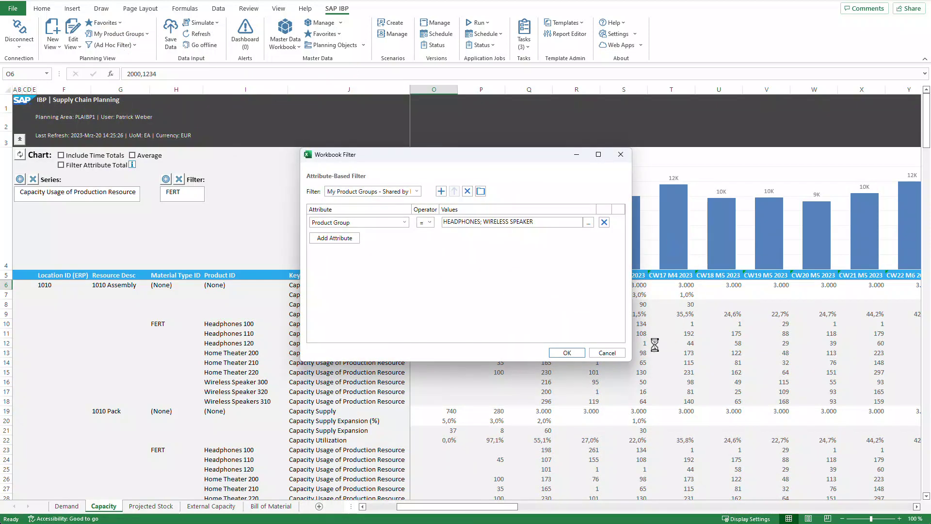
pyautogui.click(607, 353)
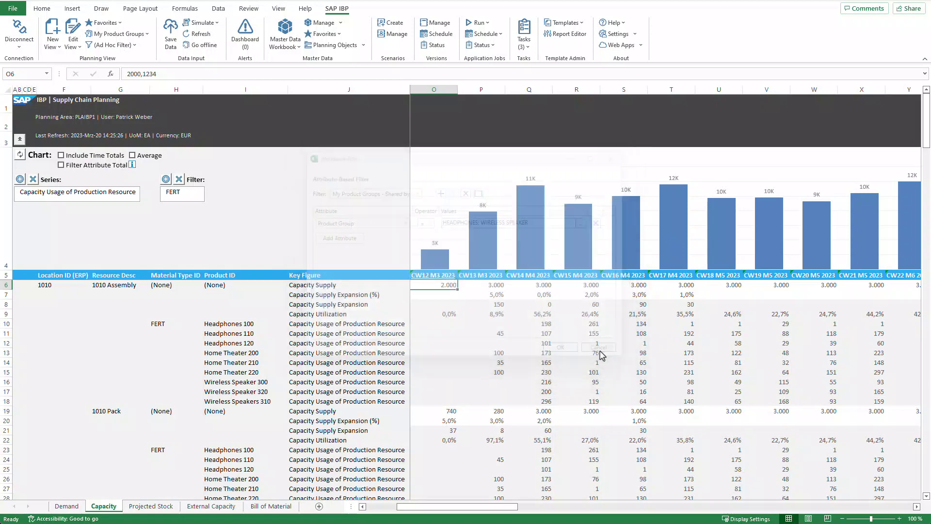
pyautogui.click(113, 46)
pyautogui.click(108, 59)
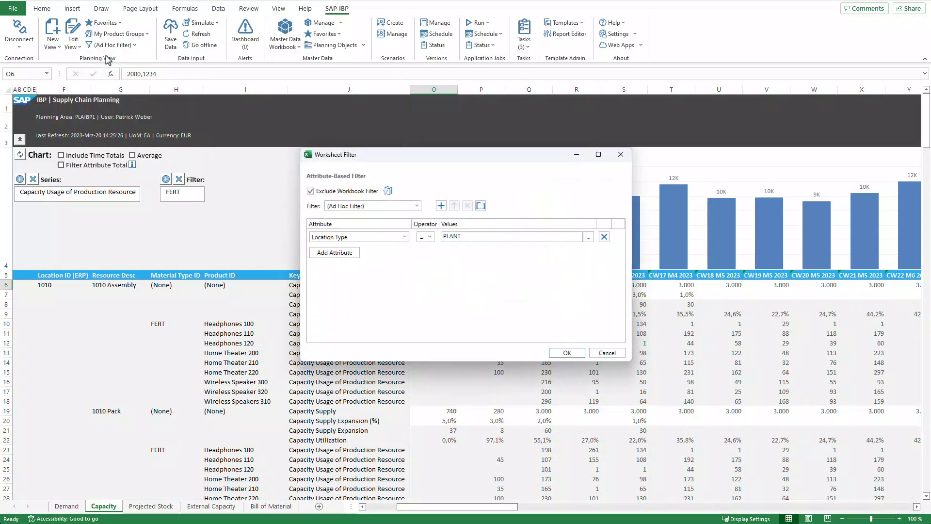